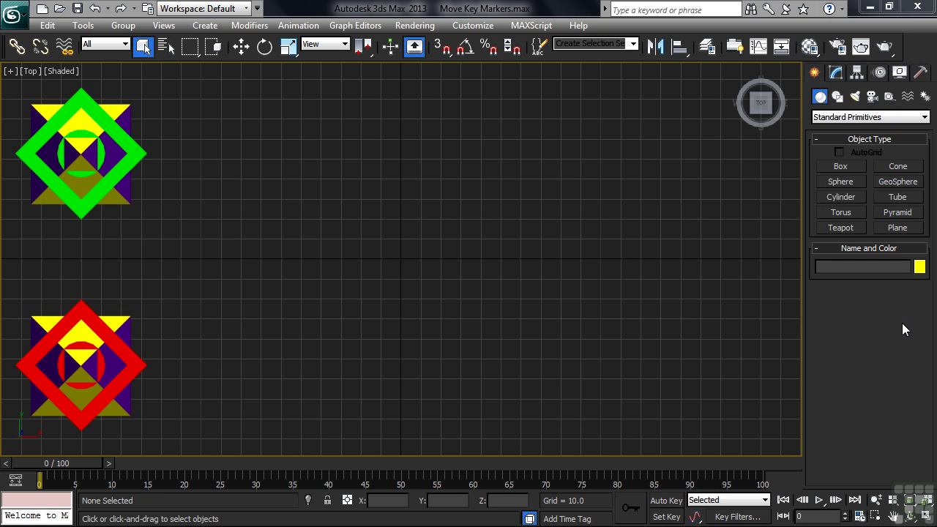
With Auto Key on, animate the green marker by moving it horizontally to the viewport's opposite side at frame 50.
{"action": "left_click", "coordinate": [117, 181]}
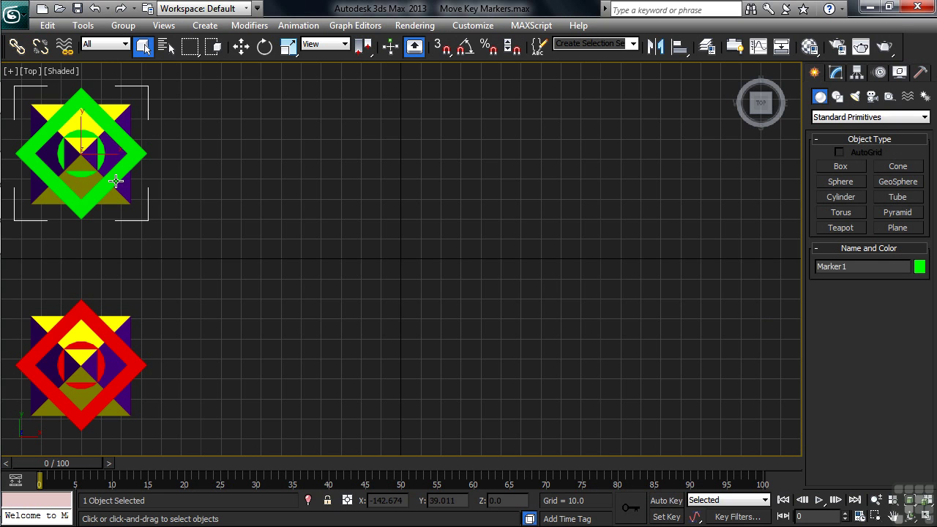
{"action": "left_click", "coordinate": [666, 500]}
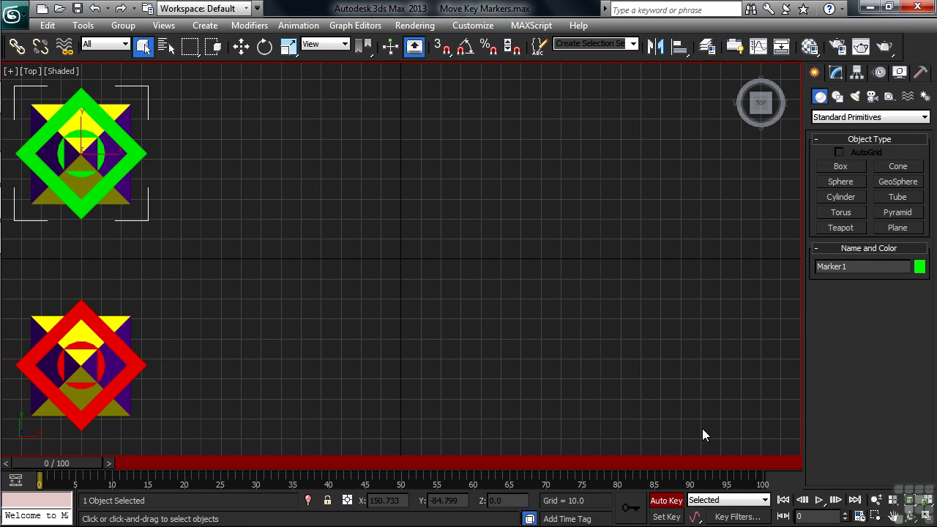
{"action": "left_click_drag", "start_coordinate": [134, 468], "coordinate": [399, 466]}
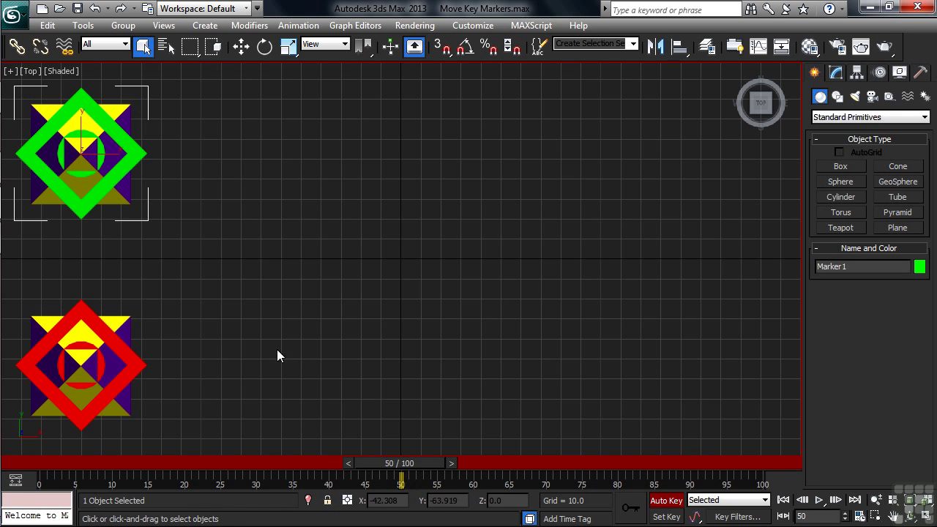
{"action": "right_click", "coordinate": [110, 167]}
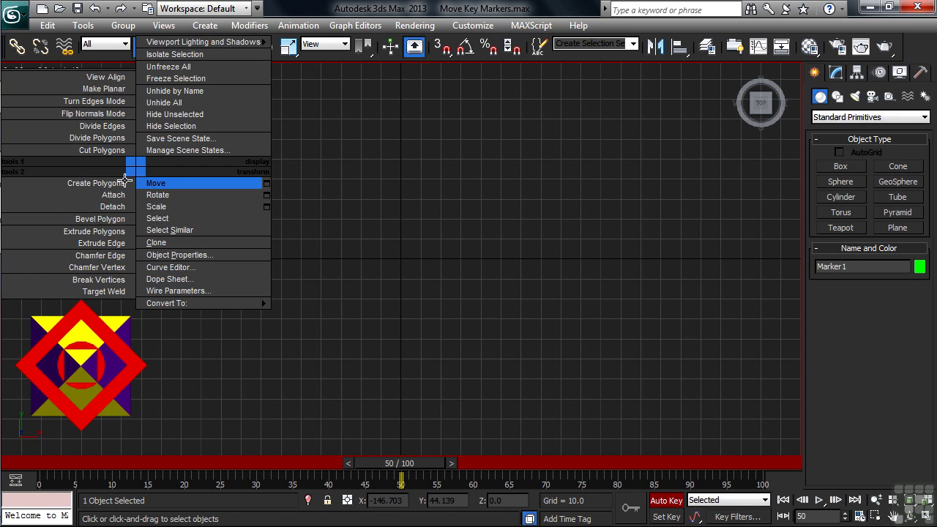
{"action": "left_click", "coordinate": [157, 185]}
{"action": "mouse_move", "coordinate": [91, 157]}
{"action": "left_mouse_down"}
{"action": "mouse_move", "coordinate": [662, 212]}
{"action": "mouse_move", "coordinate": [746, 232]}
{"action": "left_mouse_up"}
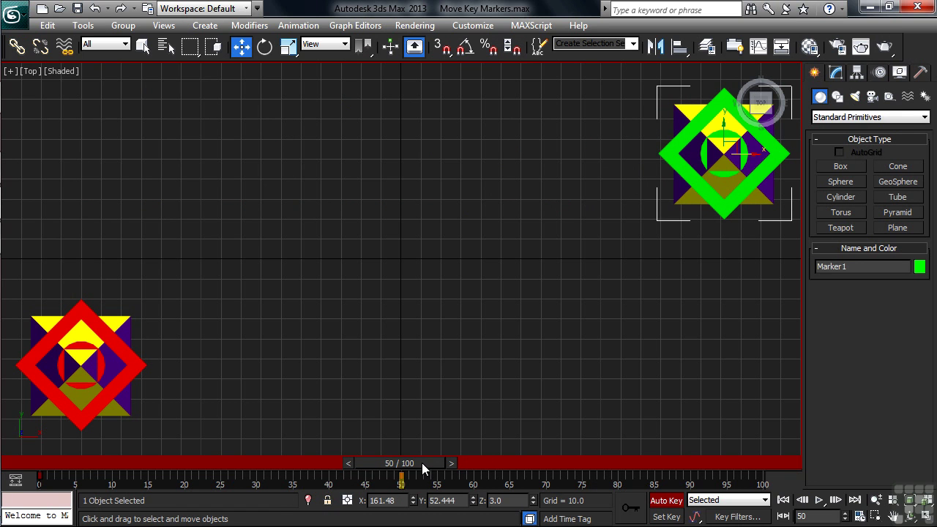
Key the red marker moved horizontally to the viewport's opposite side at frame 100, and play back the animation.
{"action": "mouse_move", "coordinate": [422, 462]}
{"action": "left_mouse_down"}
{"action": "mouse_move", "coordinate": [53, 459]}
{"action": "mouse_move", "coordinate": [435, 462]}
{"action": "mouse_move", "coordinate": [80, 459]}
{"action": "mouse_move", "coordinate": [402, 480]}
{"action": "mouse_move", "coordinate": [500, 463]}
{"action": "left_mouse_up"}
{"action": "key", "text": "w"}
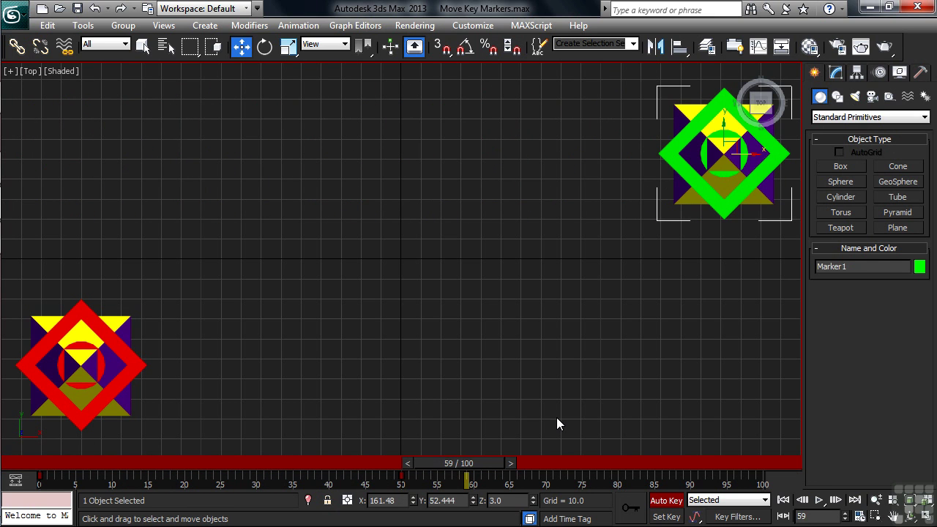
{"action": "left_click_drag", "start_coordinate": [457, 463], "coordinate": [787, 472]}
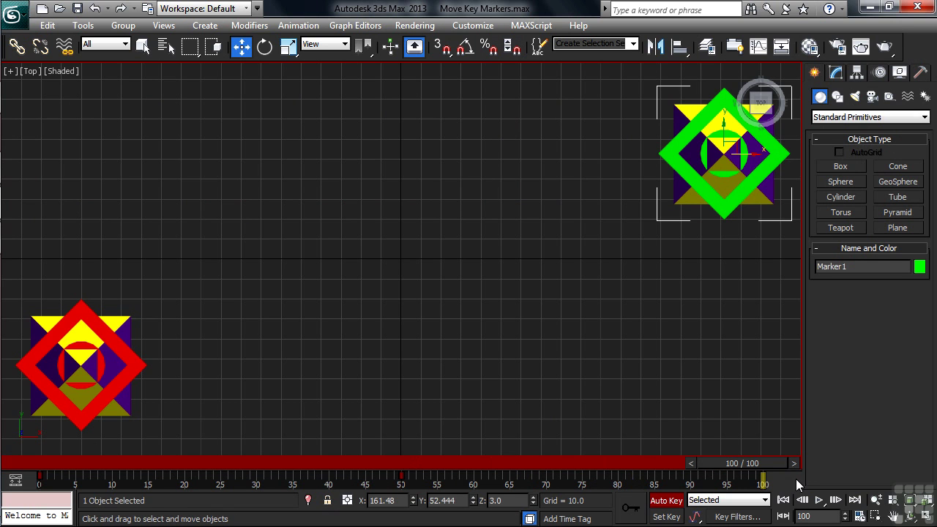
{"action": "left_click", "coordinate": [112, 375]}
{"action": "mouse_move", "coordinate": [97, 363]}
{"action": "left_mouse_down"}
{"action": "mouse_move", "coordinate": [519, 396]}
{"action": "mouse_move", "coordinate": [748, 429]}
{"action": "left_mouse_up"}
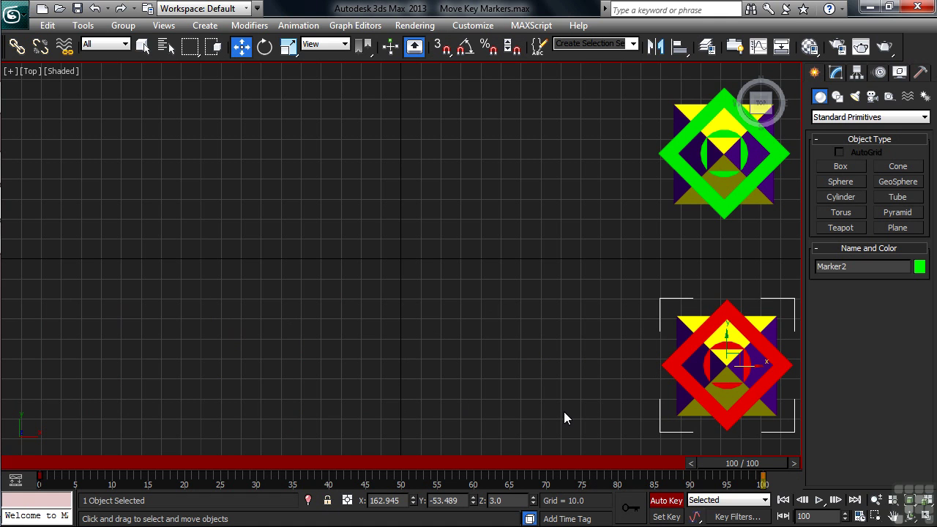
{"action": "key", "text": "slash"}
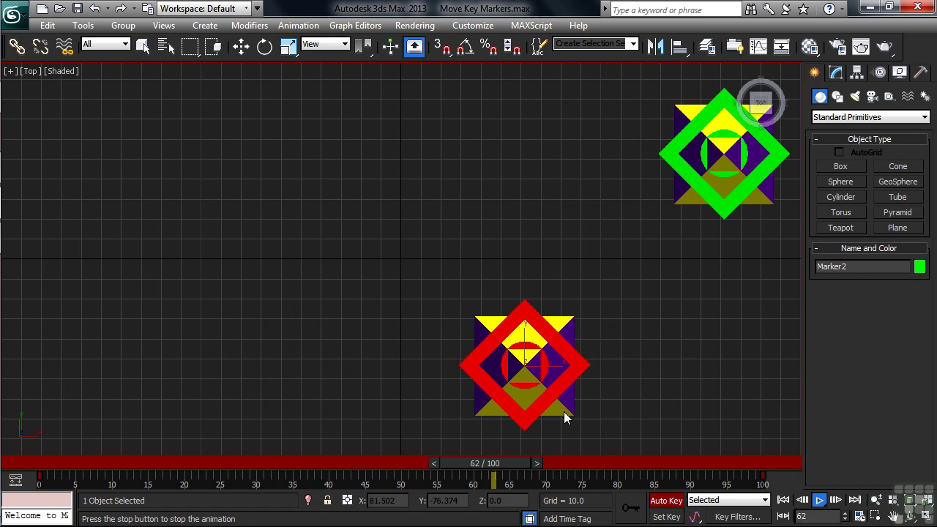
{"action": "key", "text": "/"}
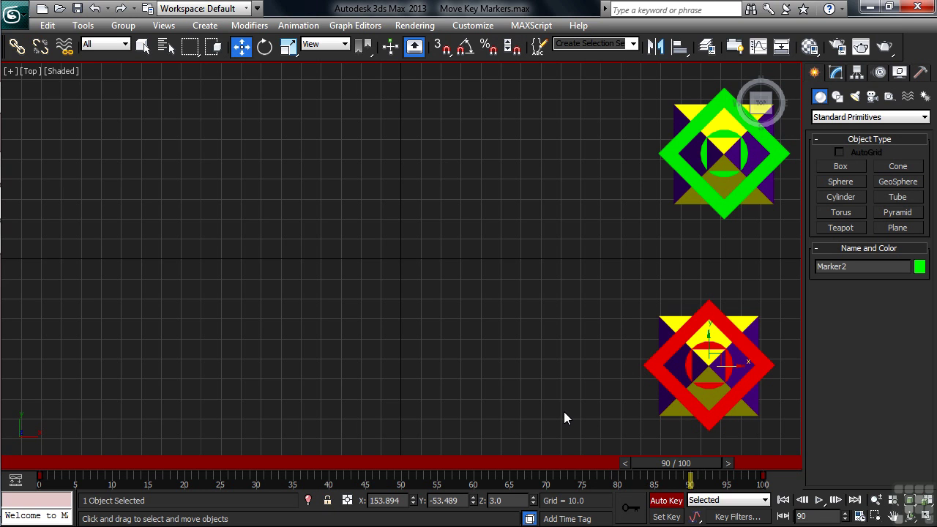
Move the green marker's key from frame 50 to frame 100.
{"action": "left_click", "coordinate": [715, 191]}
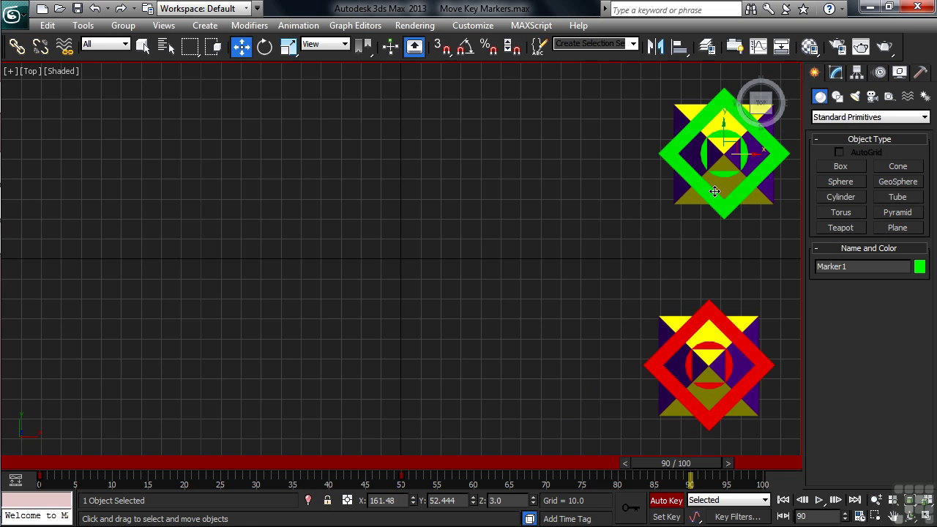
{"action": "left_click", "coordinate": [403, 476]}
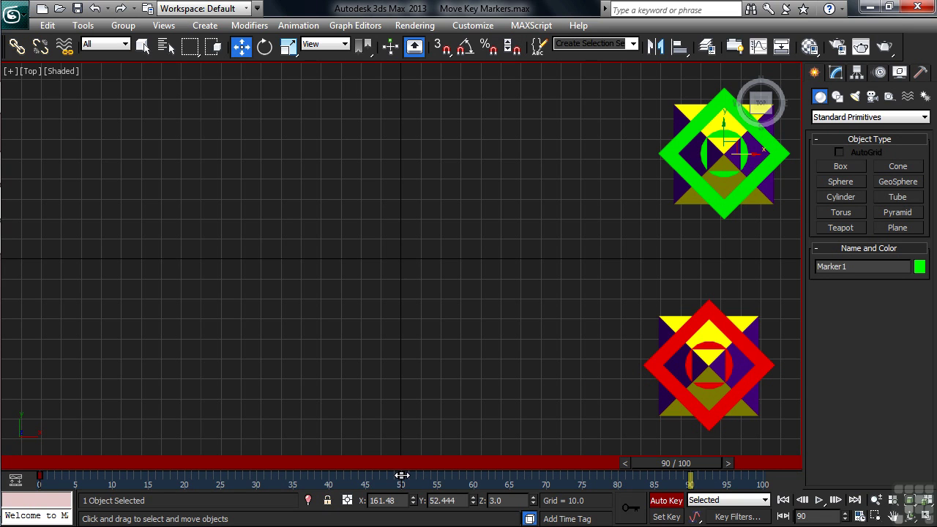
{"action": "mouse_move", "coordinate": [402, 476]}
{"action": "left_mouse_down"}
{"action": "mouse_move", "coordinate": [669, 478]}
{"action": "mouse_move", "coordinate": [763, 490]}
{"action": "left_mouse_up"}
Return to frame 0 and play back the animation to compare the timing of both markers.
{"action": "double_click", "coordinate": [809, 517]}
{"action": "type", "text": "0"}
{"action": "key", "text": "Return"}
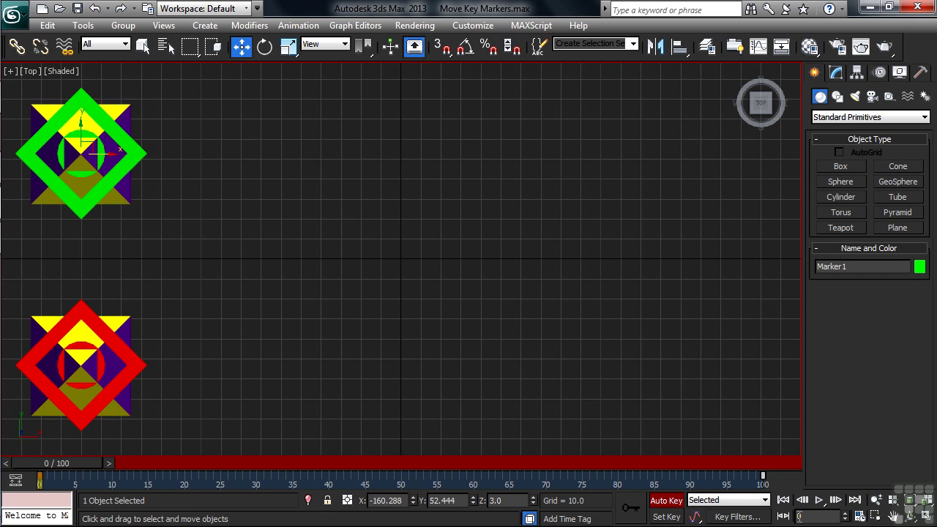
{"action": "key", "text": "slash"}
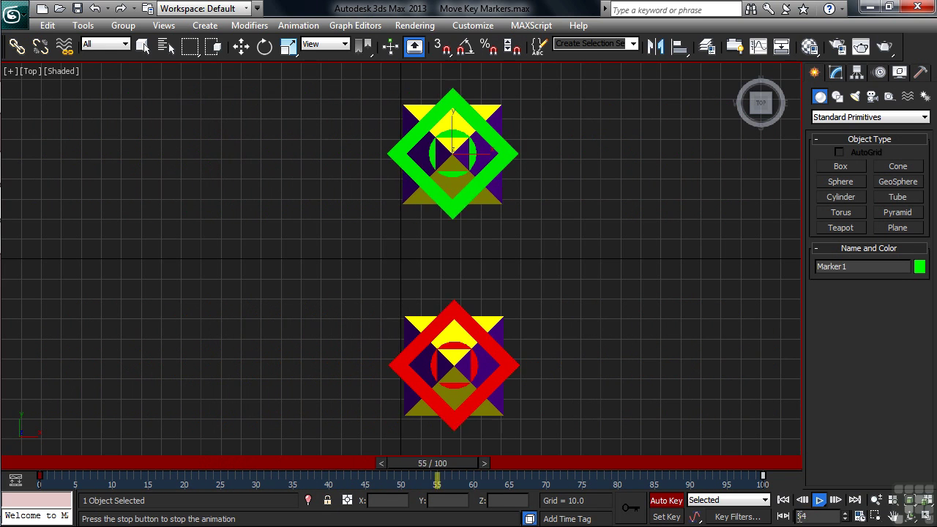
{"action": "key", "text": "/"}
{"action": "key", "text": "w"}
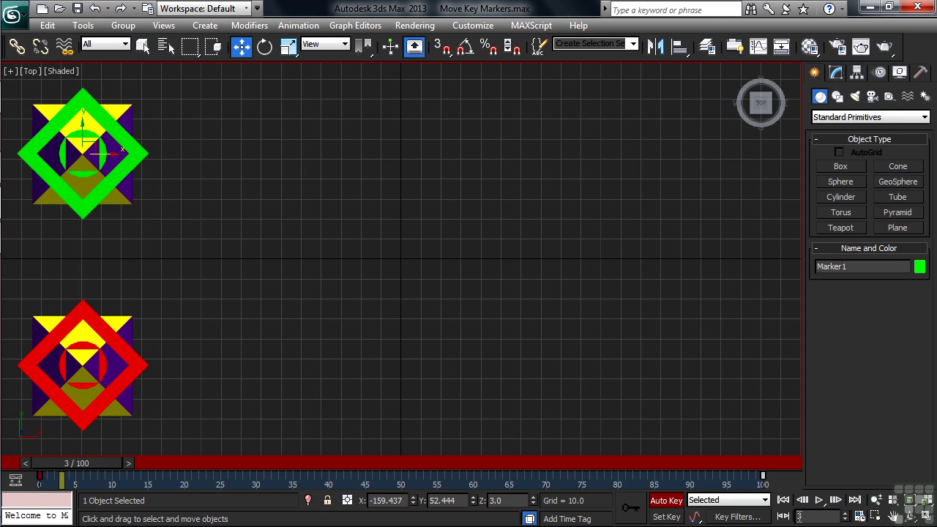
Move the red marker's first key from frame 0 to frame 30 and play back the animation.
{"action": "left_click", "coordinate": [101, 396]}
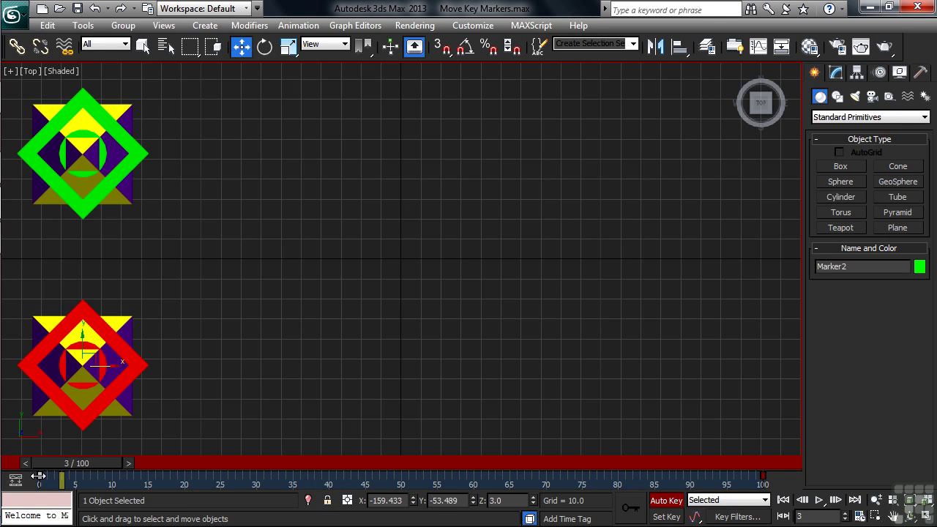
{"action": "left_click_drag", "start_coordinate": [38, 476], "coordinate": [255, 485]}
{"action": "key", "text": "slash"}
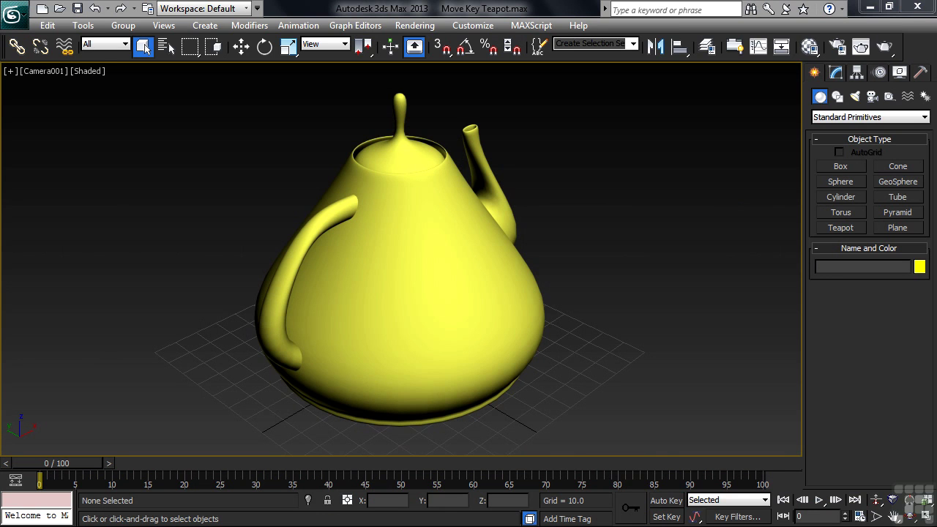
With Auto Key and angle snap on, key a 180-degree rotation of the teapot about Z at frame 60.
{"action": "left_click", "coordinate": [469, 394]}
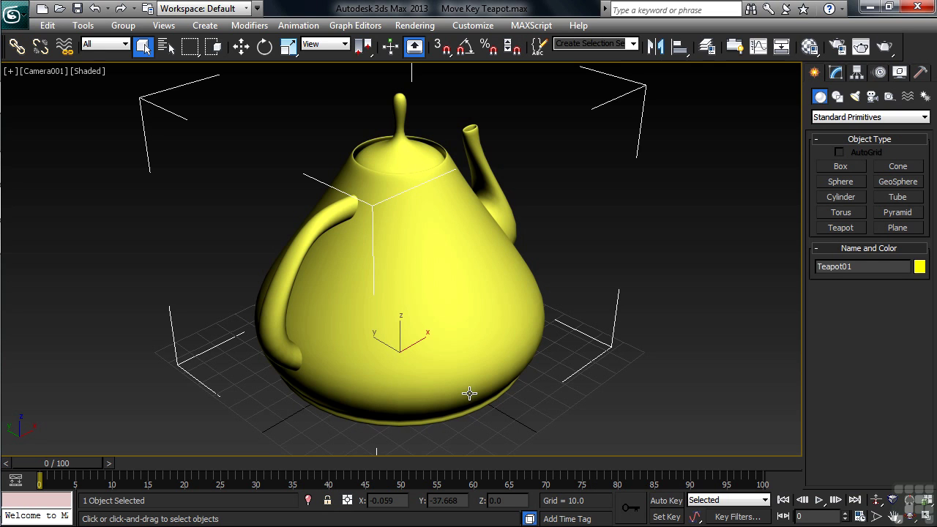
{"action": "key", "text": "n"}
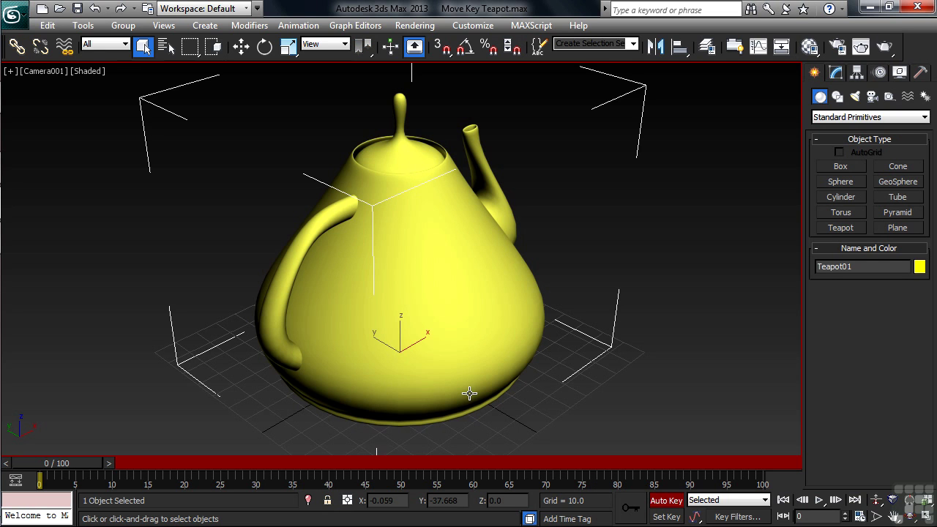
{"action": "right_click", "coordinate": [469, 394]}
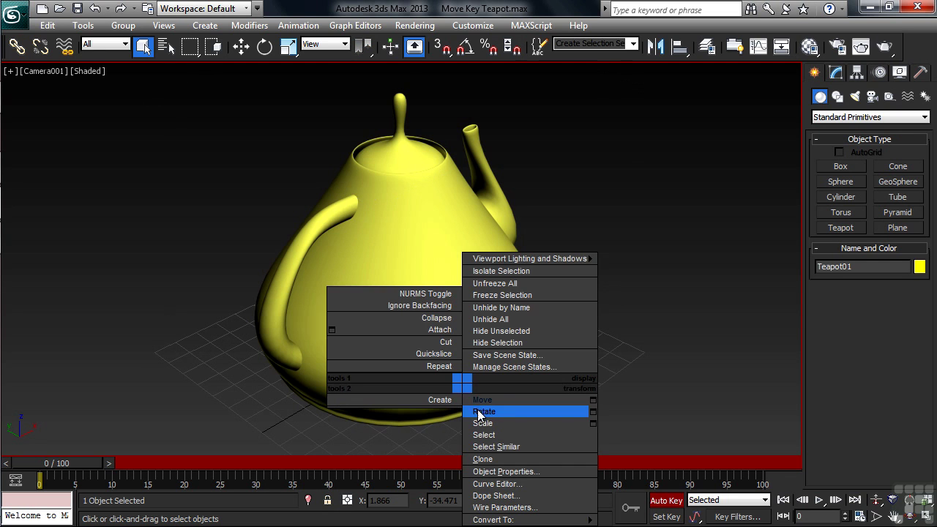
{"action": "left_click", "coordinate": [477, 410]}
{"action": "left_click_drag", "start_coordinate": [94, 463], "coordinate": [495, 485]}
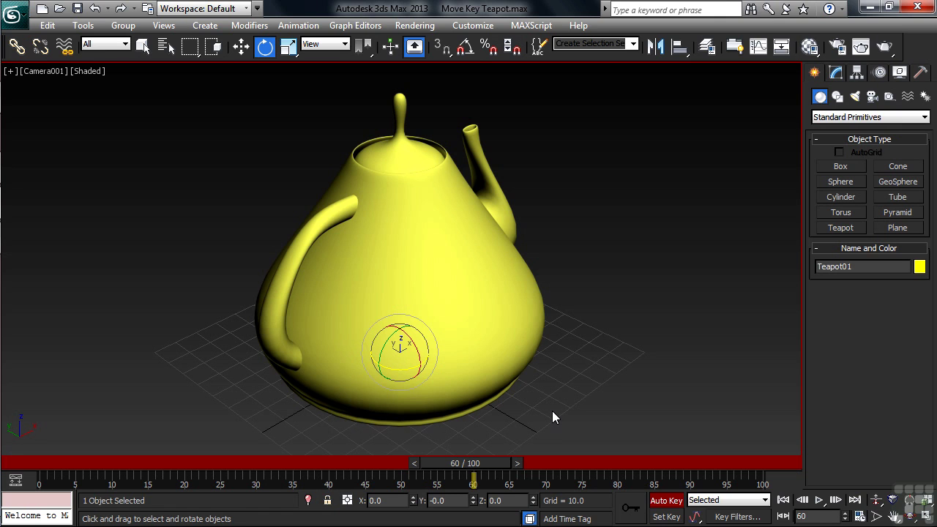
{"action": "left_click", "coordinate": [469, 54]}
{"action": "left_click_drag", "start_coordinate": [410, 376], "coordinate": [538, 373]}
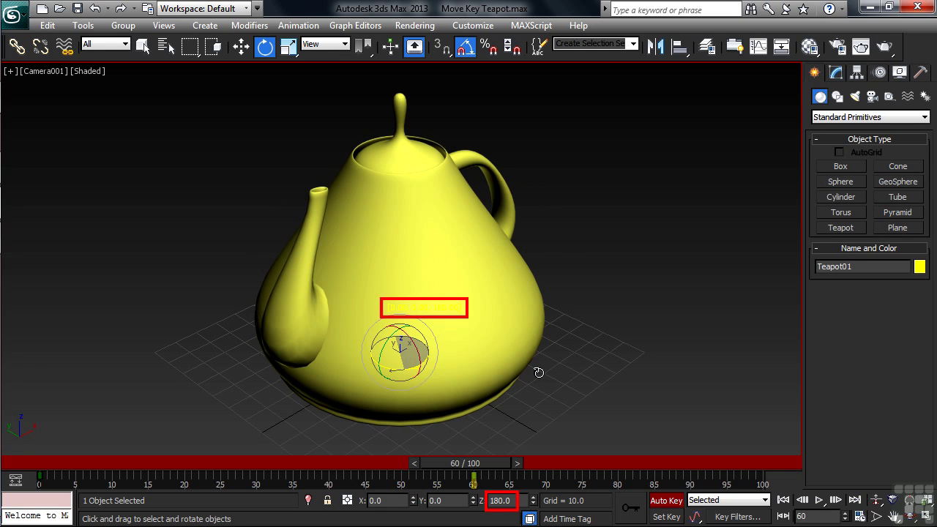
{"action": "left_click_drag", "start_coordinate": [539, 373], "coordinate": [539, 373]}
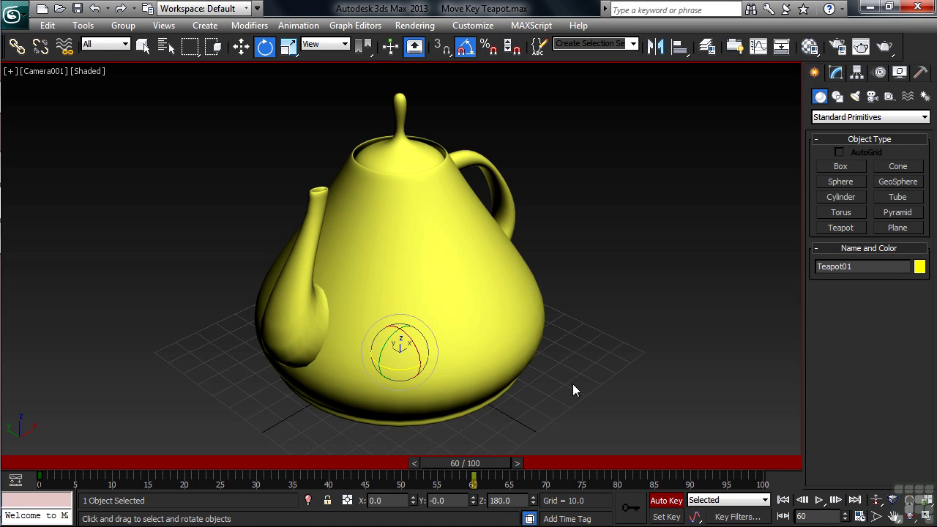
Return to frame 0 and play back the teapot's rotation.
{"action": "key", "text": "Home"}
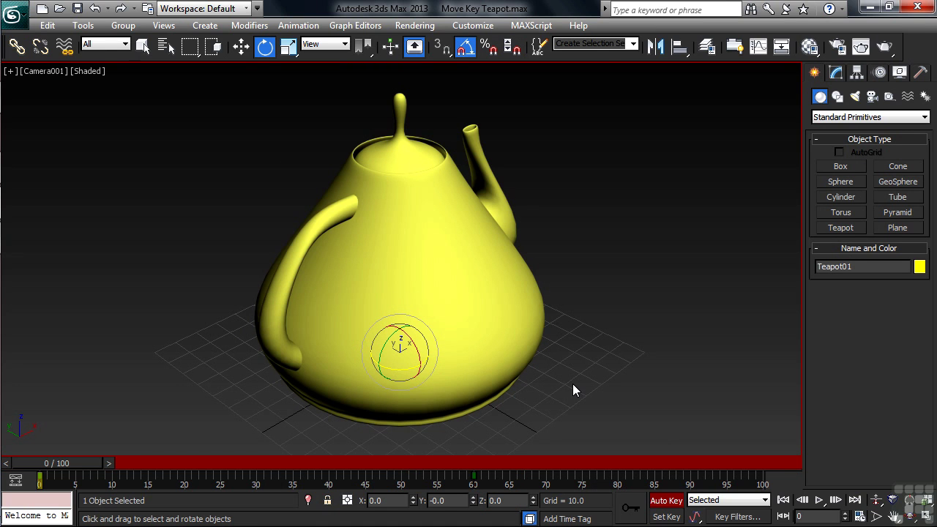
{"action": "key", "text": "slash"}
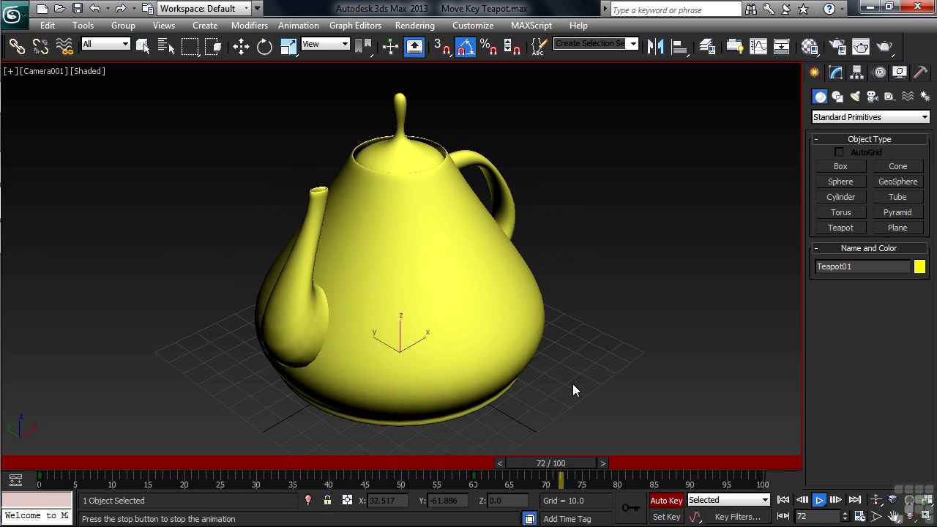
{"action": "key", "text": "e"}
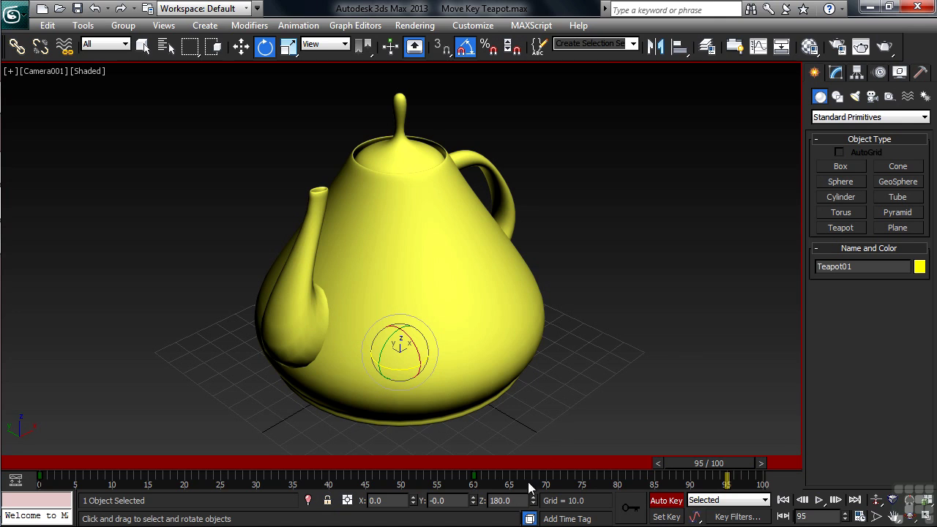
Move the teapot's rotation key from frame 60 to frame 90 and play back the slower rotation.
{"action": "left_click_drag", "start_coordinate": [474, 476], "coordinate": [690, 484]}
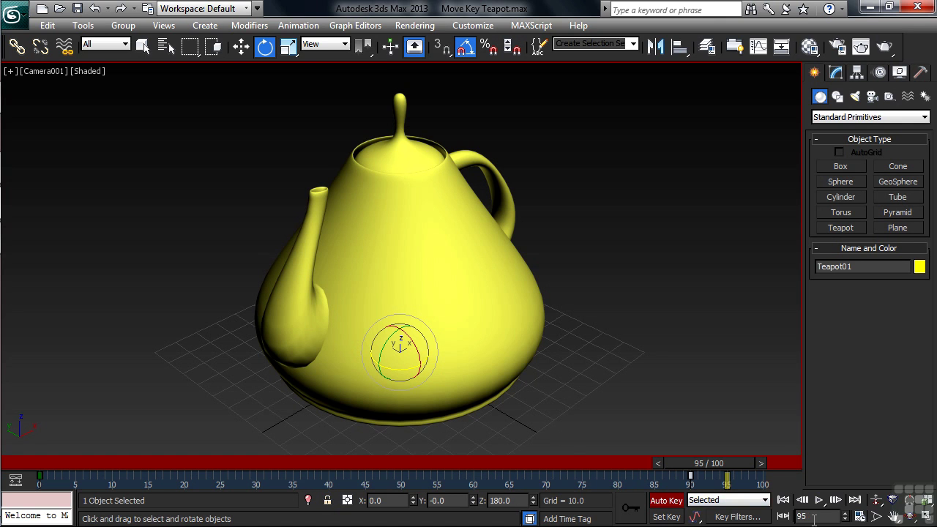
{"action": "key", "text": "slash"}
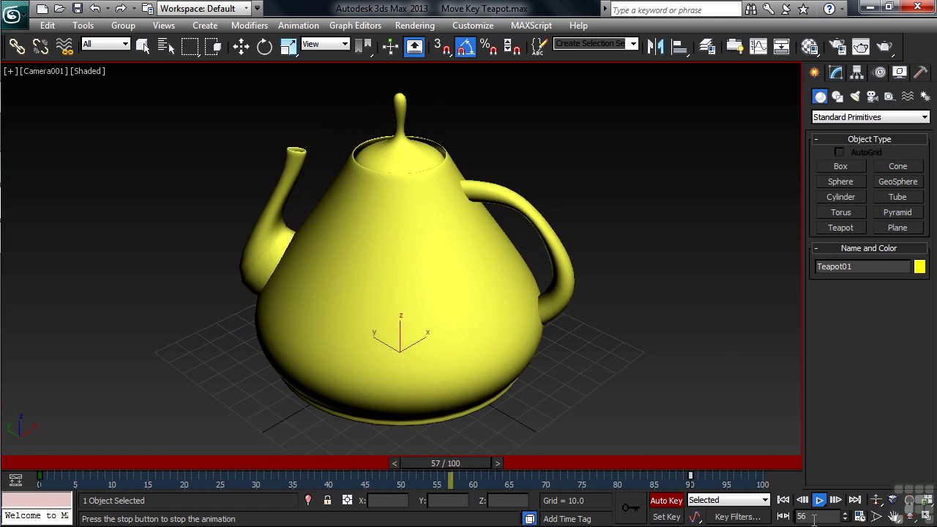
{"action": "key", "text": "slash"}
{"action": "key", "text": "e"}
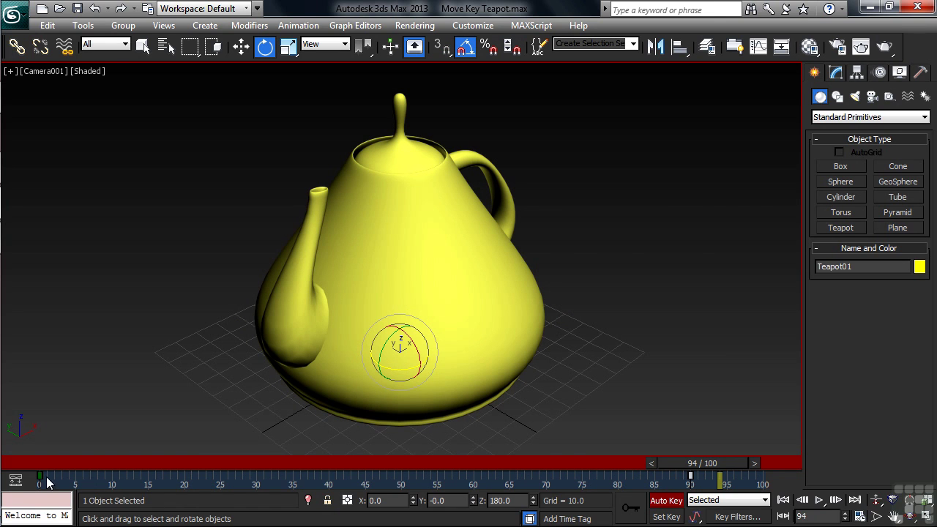
Move the teapot's starting key from frame 0 to frame 30 and play back the delayed rotation.
{"action": "left_click_drag", "start_coordinate": [40, 477], "coordinate": [186, 475]}
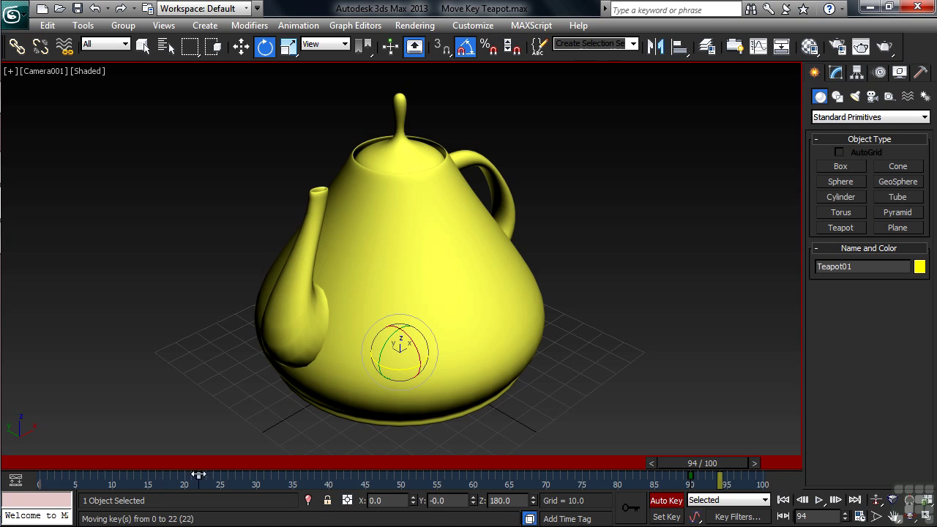
{"action": "left_click_drag", "start_coordinate": [256, 477], "coordinate": [255, 478]}
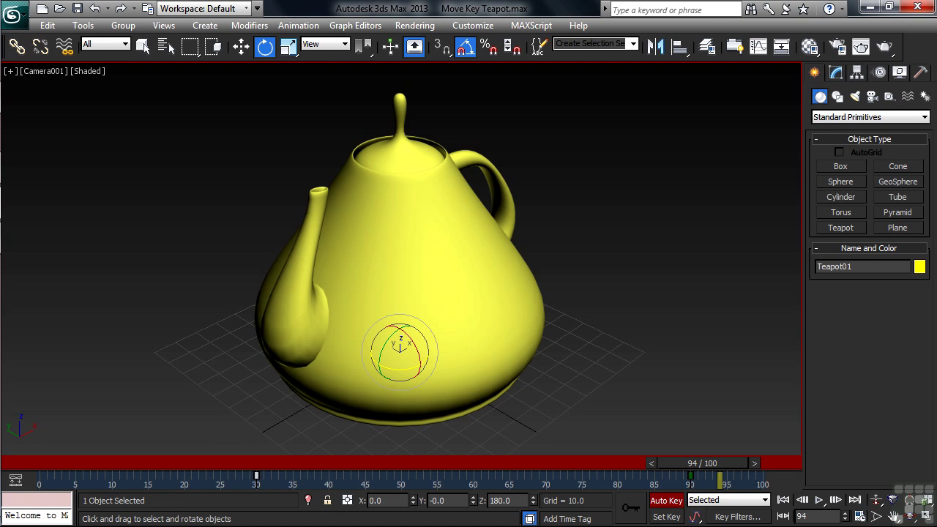
{"action": "key", "text": "slash"}
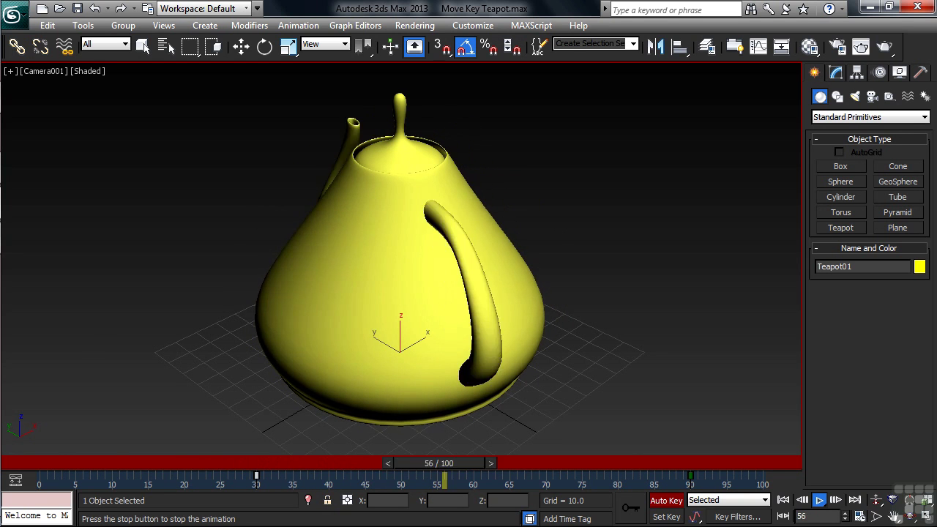
{"action": "key", "text": "slash"}
{"action": "key", "text": "e"}
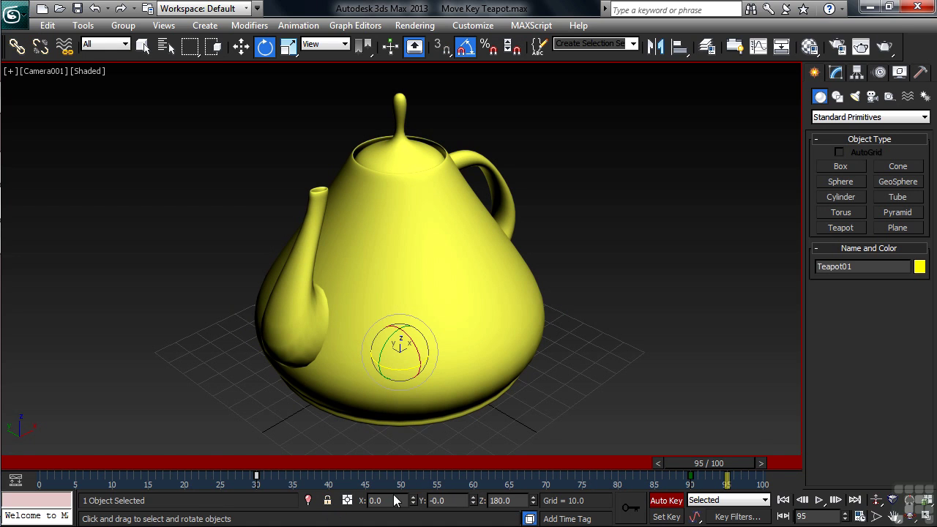
Extend the animation's end time to frame 120 in the time configuration.
{"action": "left_click", "coordinate": [861, 517]}
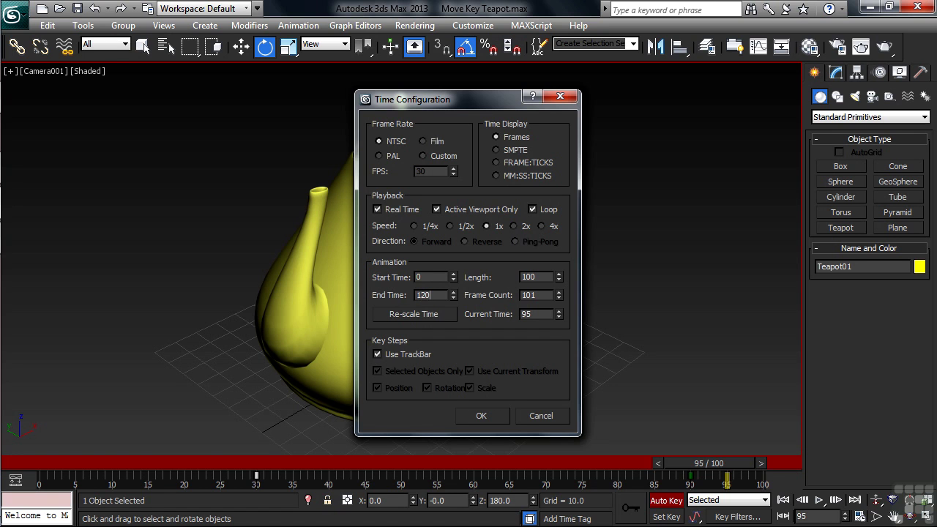
{"action": "key", "text": "Return"}
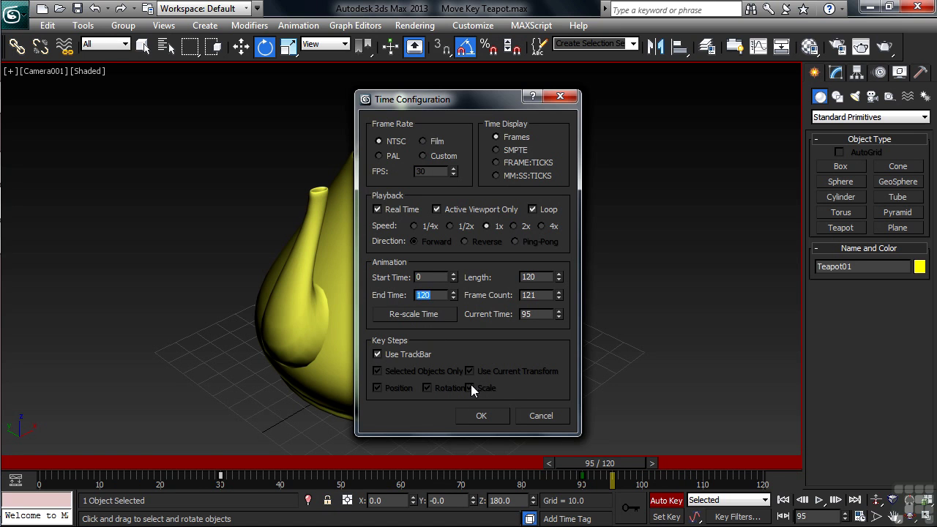
{"action": "left_click", "coordinate": [485, 415]}
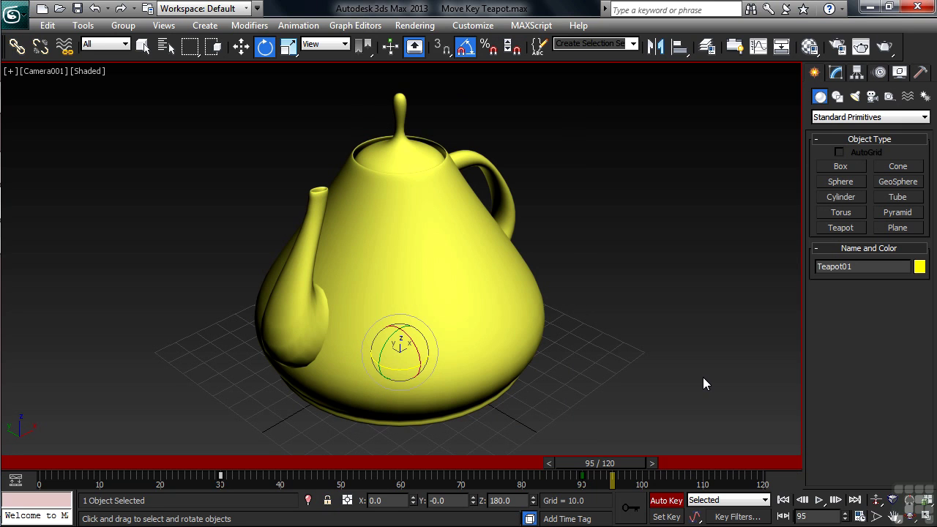
Move the teapot's ending rotation key to frame 120 and play back the animation from frame 0.
{"action": "left_click_drag", "start_coordinate": [581, 481], "coordinate": [763, 485]}
{"action": "double_click", "coordinate": [806, 517]}
{"action": "type", "text": "0"}
{"action": "key", "text": "Return"}
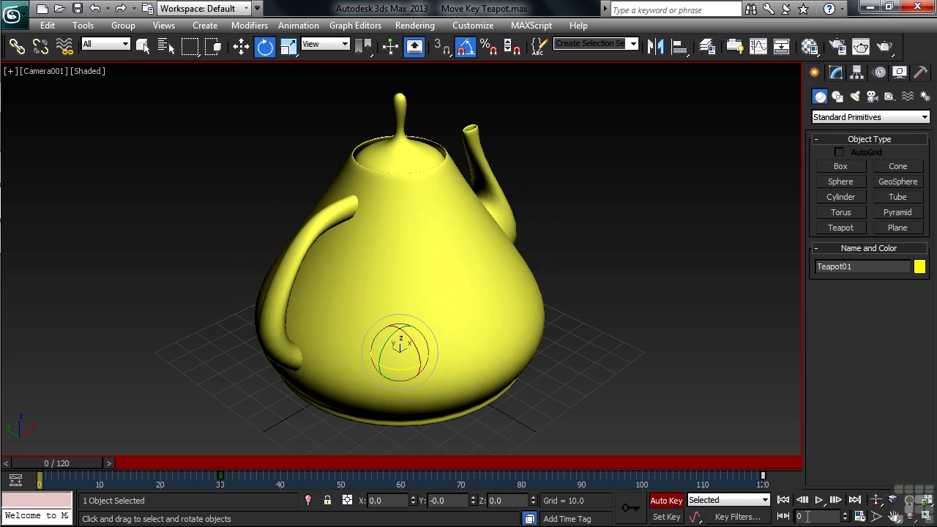
{"action": "key", "text": "slash"}
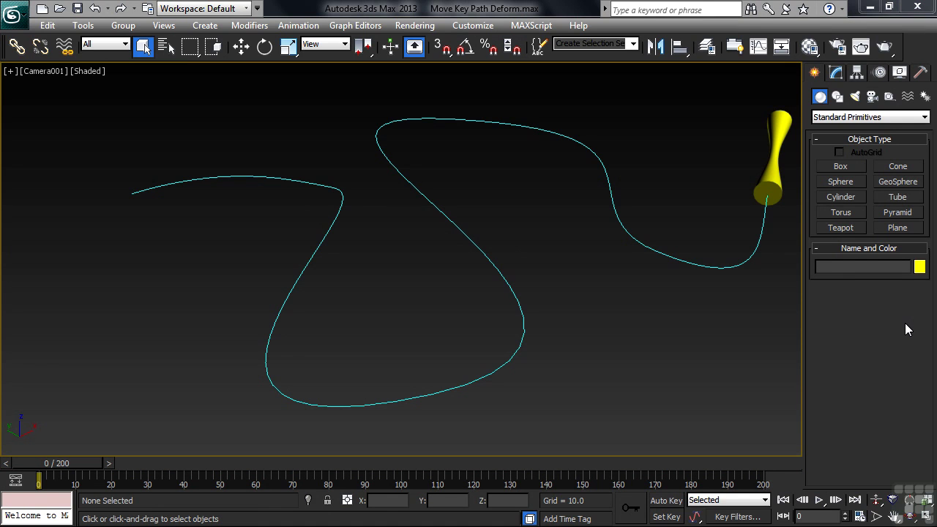
Select the yellow cylinder on the path, scrub to frame 10, and move its starting key to frame 50.
{"action": "left_click", "coordinate": [778, 196]}
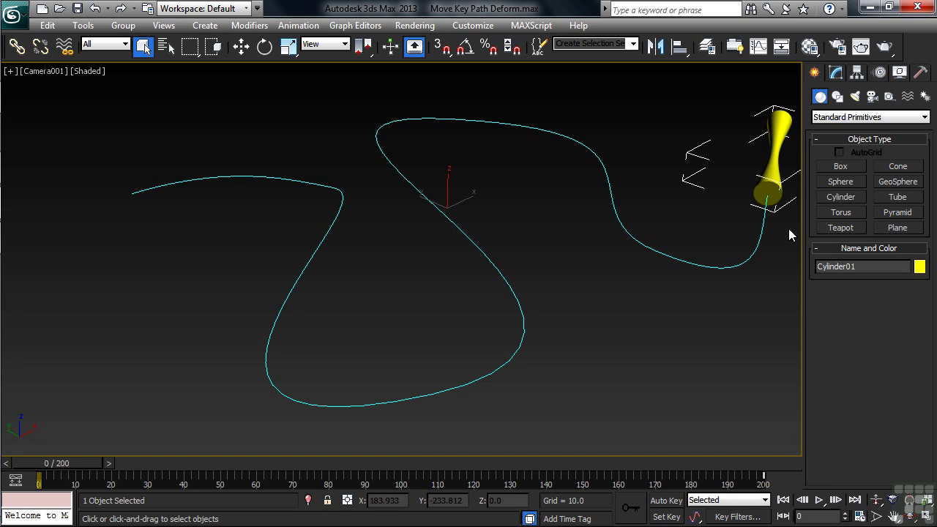
{"action": "left_click", "coordinate": [789, 229]}
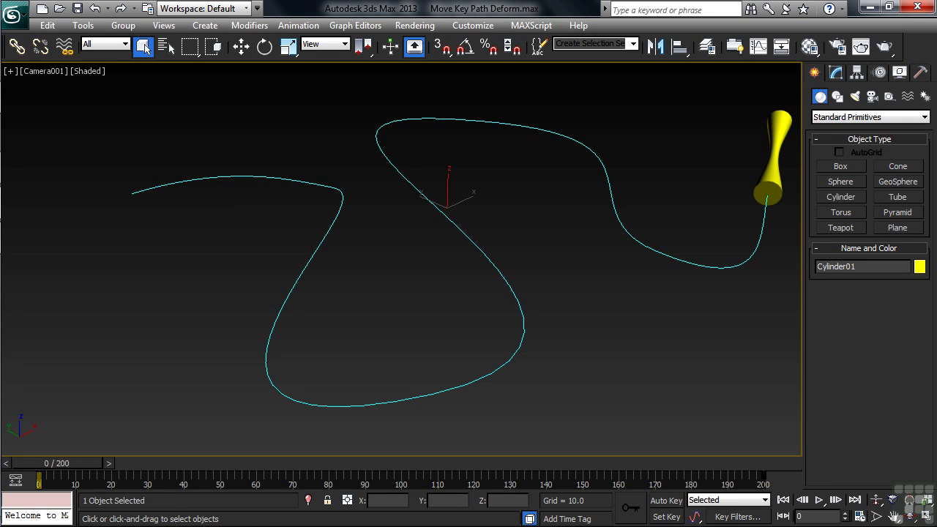
{"action": "left_click_drag", "start_coordinate": [58, 463], "coordinate": [90, 464]}
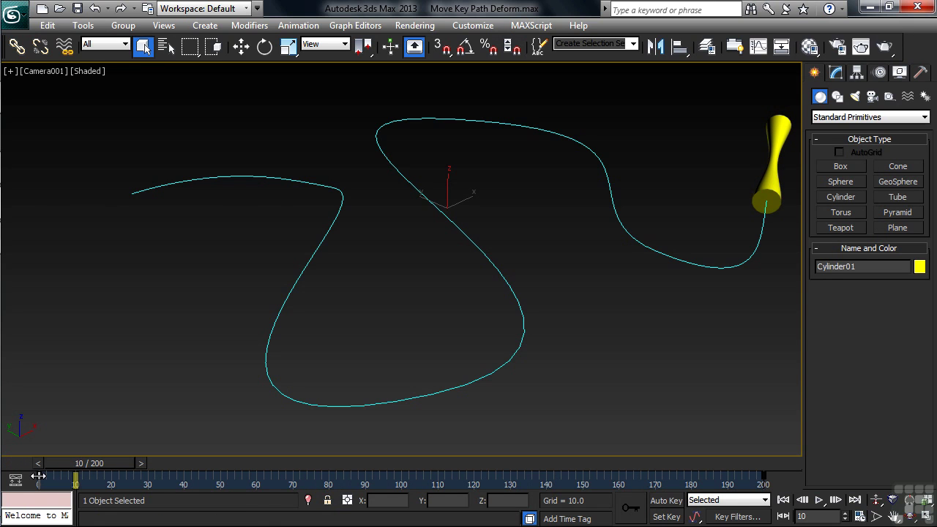
{"action": "left_click_drag", "start_coordinate": [38, 476], "coordinate": [221, 484]}
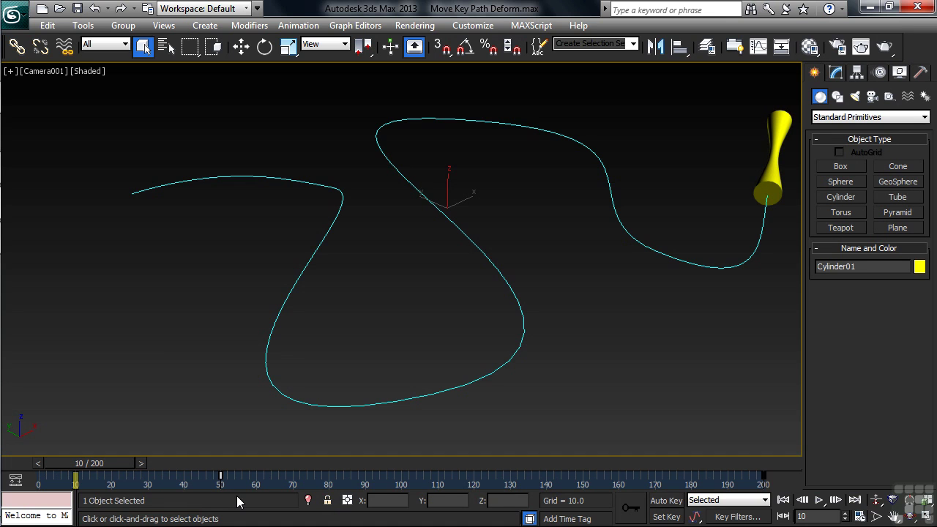
Move the cylinder's ending key to frame 150 and play back its travel along the path from frame 0.
{"action": "left_click", "coordinate": [762, 477]}
{"action": "left_click_drag", "start_coordinate": [762, 477], "coordinate": [582, 483]}
{"action": "key", "text": "Home"}
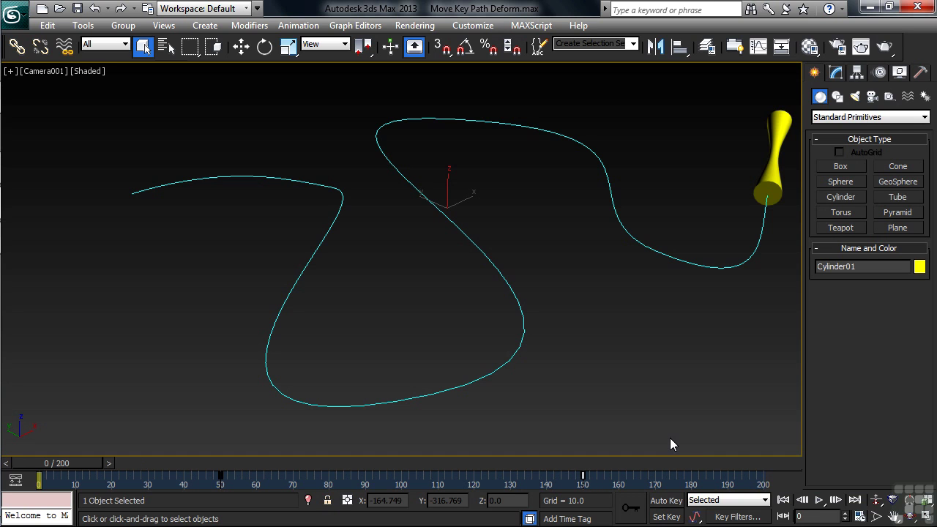
{"action": "key", "text": "slash"}
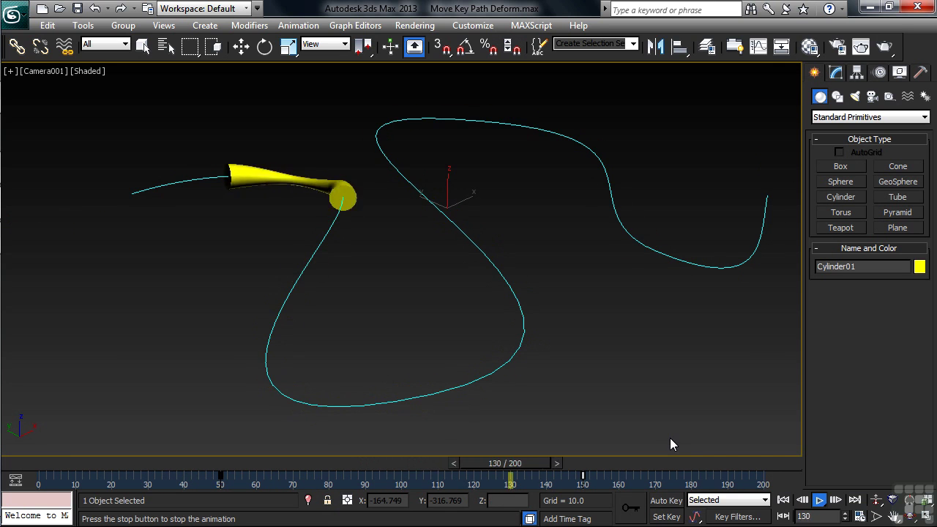
{"action": "key", "text": "/"}
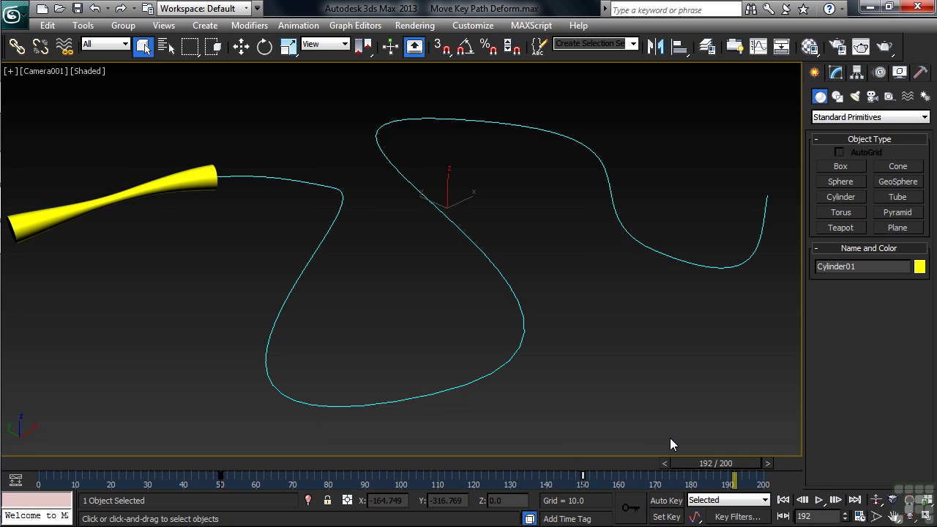
Move the cylinder's ending key to frame 130 and play back its faster travel along the path.
{"action": "left_click_drag", "start_coordinate": [583, 475], "coordinate": [510, 477]}
{"action": "key", "text": "slash"}
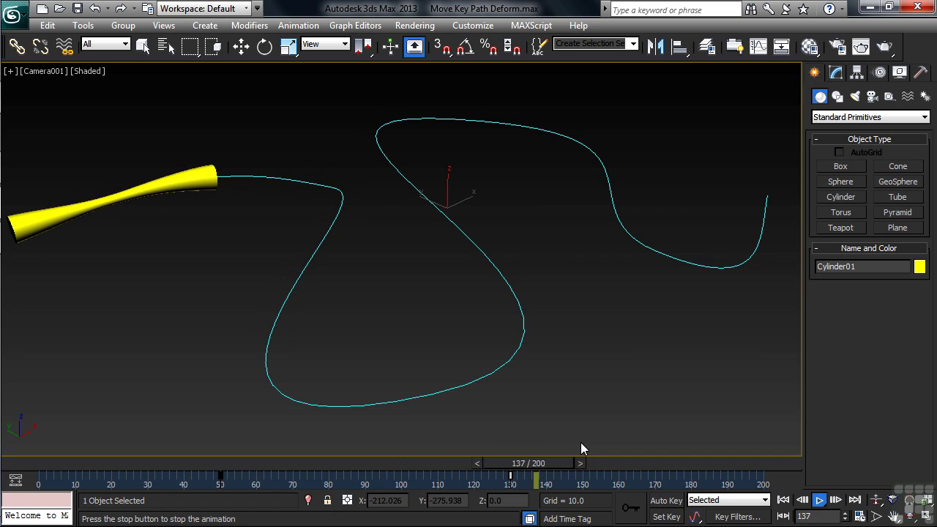
{"action": "key", "text": "/"}
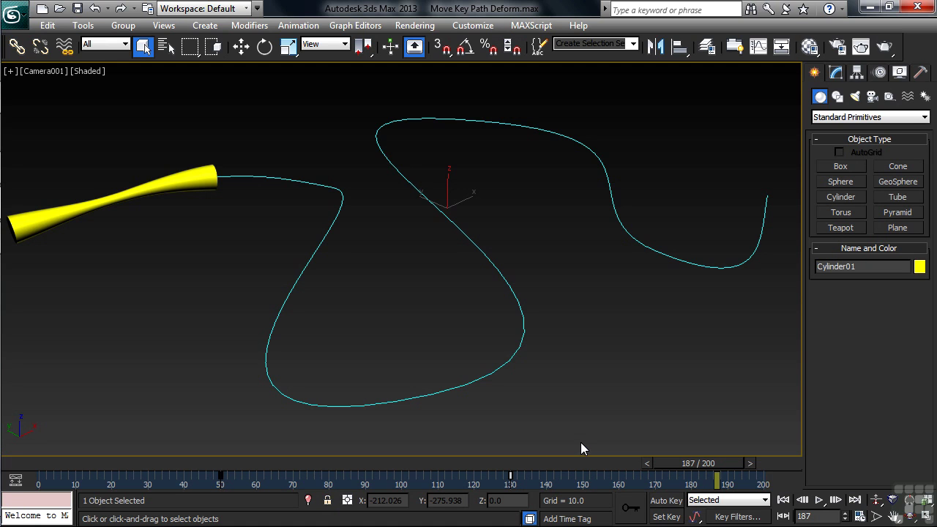
Move the cylinder's starting key to frame 20 and its ending key to frame 100.
{"action": "left_click_drag", "start_coordinate": [196, 477], "coordinate": [271, 490]}
{"action": "left_click_drag", "start_coordinate": [452, 495], "coordinate": [584, 492]}
{"action": "left_click_drag", "start_coordinate": [219, 476], "coordinate": [112, 478]}
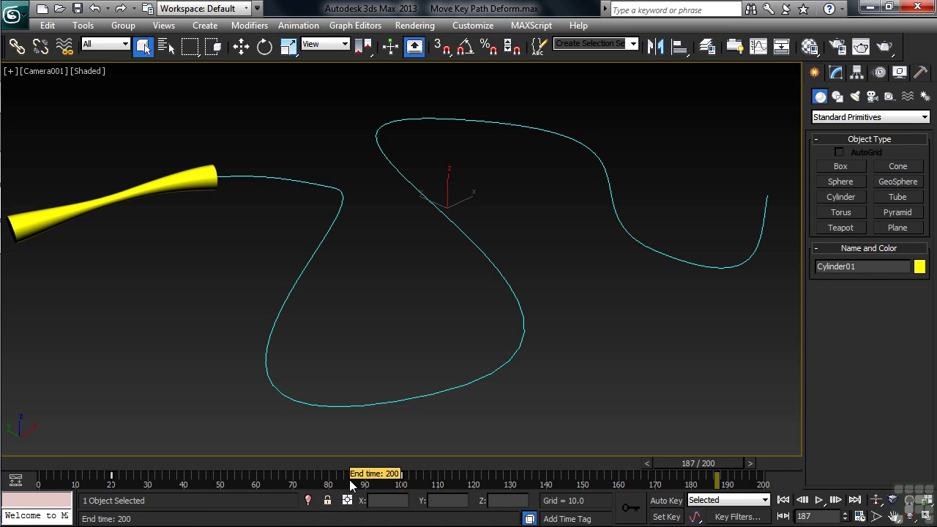
Shorten the timeline's end time to frame 100 and play back the cylinder's animation from frame 0.
{"action": "right_click_drag", "start_coordinate": [352, 486], "coordinate": [715, 501], "text": "ctrl+alt"}
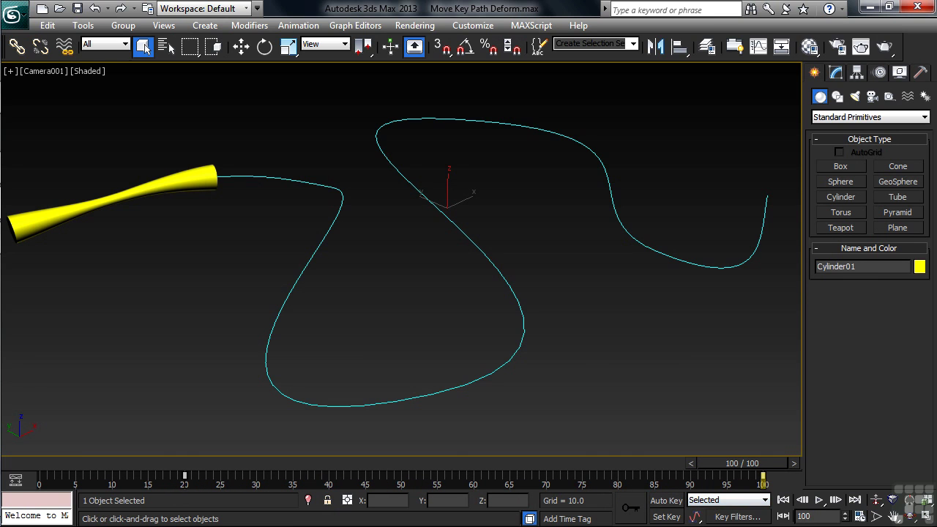
{"action": "key", "text": "Home"}
{"action": "key", "text": "slash"}
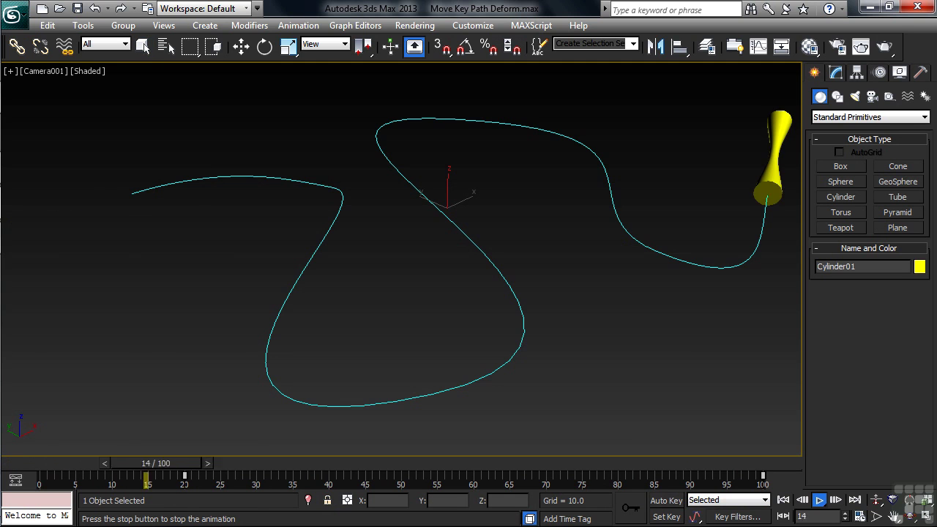